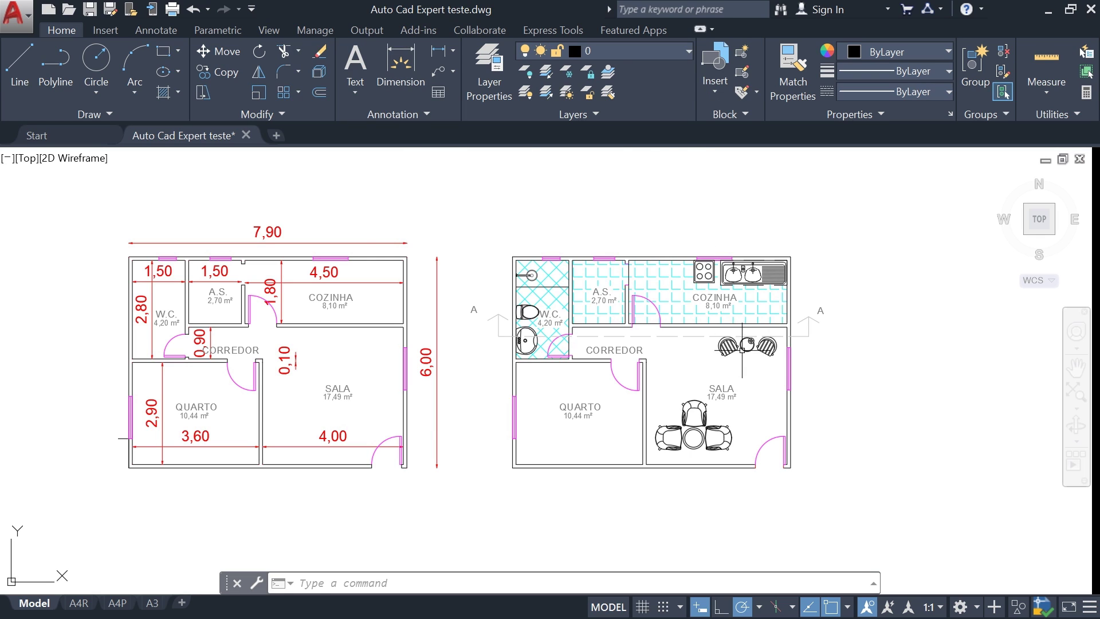
Step: Attach the 'EXPERT CURSOS - Logos RGB-03 - SEM FUNDO' PNG, accepting the Attach Image settings
{"action": "scroll", "coordinate": [878, 395], "scroll_direction": "down", "scroll_amount": 3}
{"action": "scroll", "coordinate": [842, 319], "scroll_direction": "up", "scroll_amount": 1}
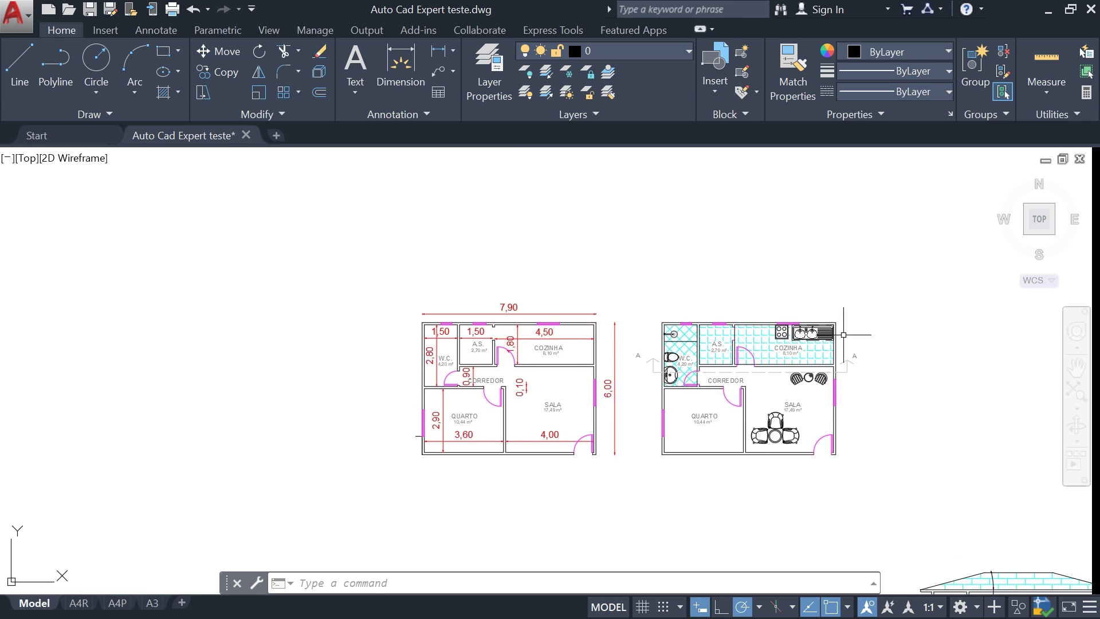
{"action": "scroll", "coordinate": [557, 327], "scroll_direction": "up", "scroll_amount": 3}
{"action": "scroll", "coordinate": [557, 328], "scroll_direction": "up", "scroll_amount": 3}
{"action": "scroll", "coordinate": [556, 327], "scroll_direction": "down", "scroll_amount": 2}
{"action": "type", "text": "A"}
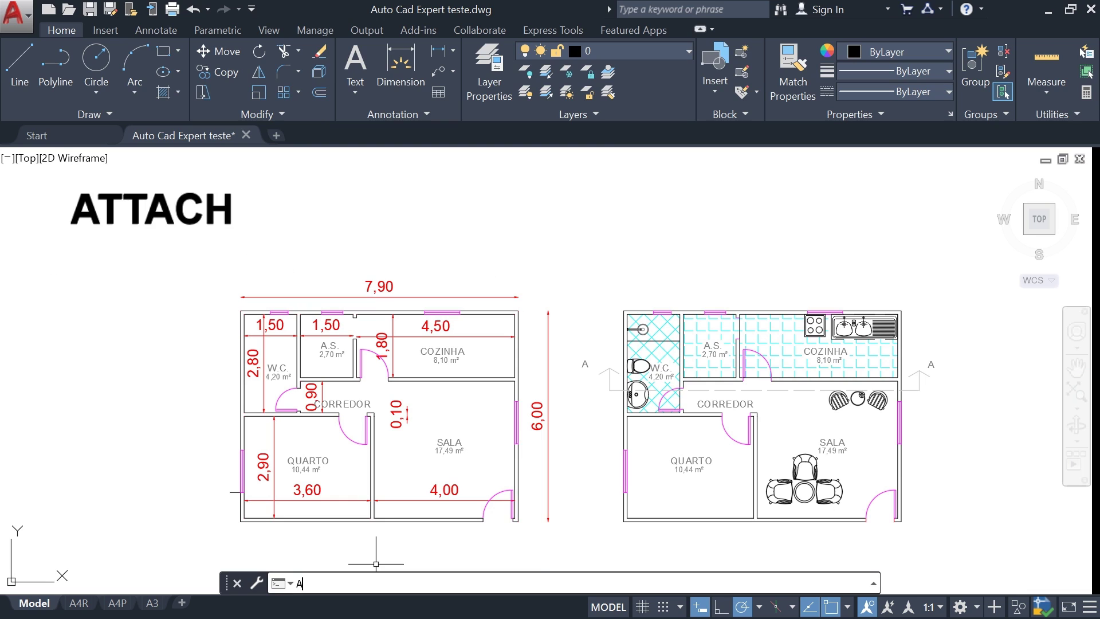
{"action": "type", "text": "TTACH"}
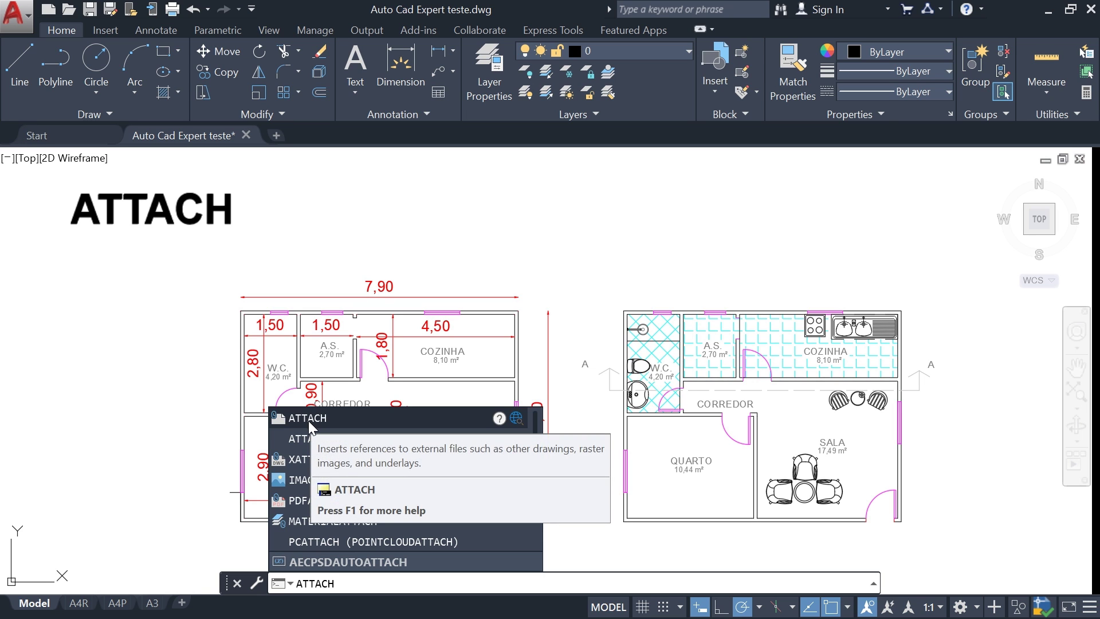
{"action": "left_click", "coordinate": [302, 419]}
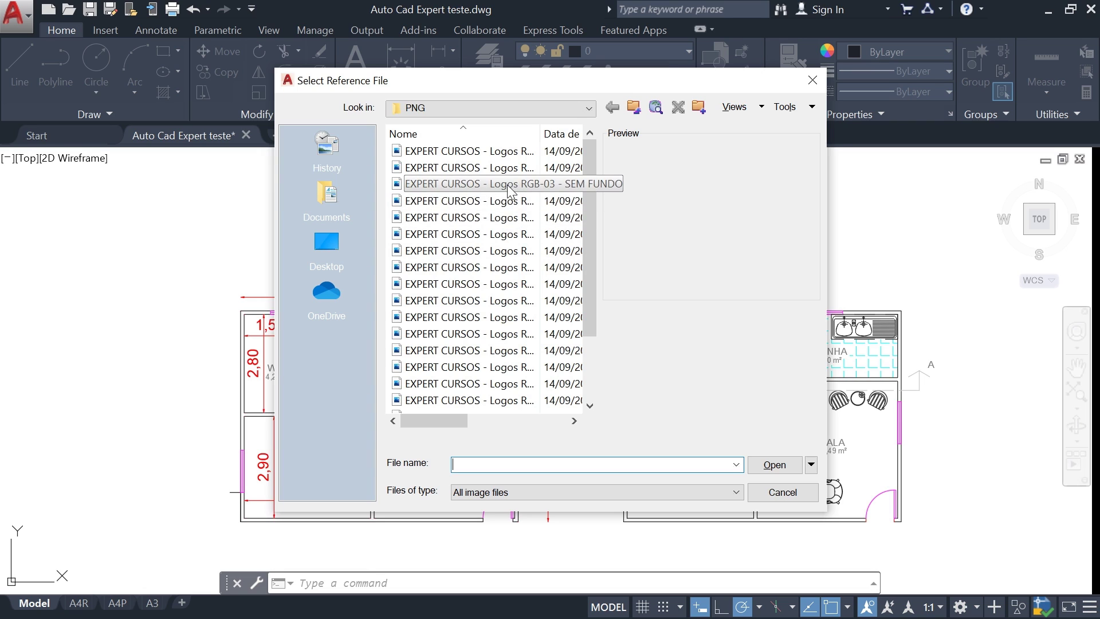
{"action": "left_click", "coordinate": [465, 190]}
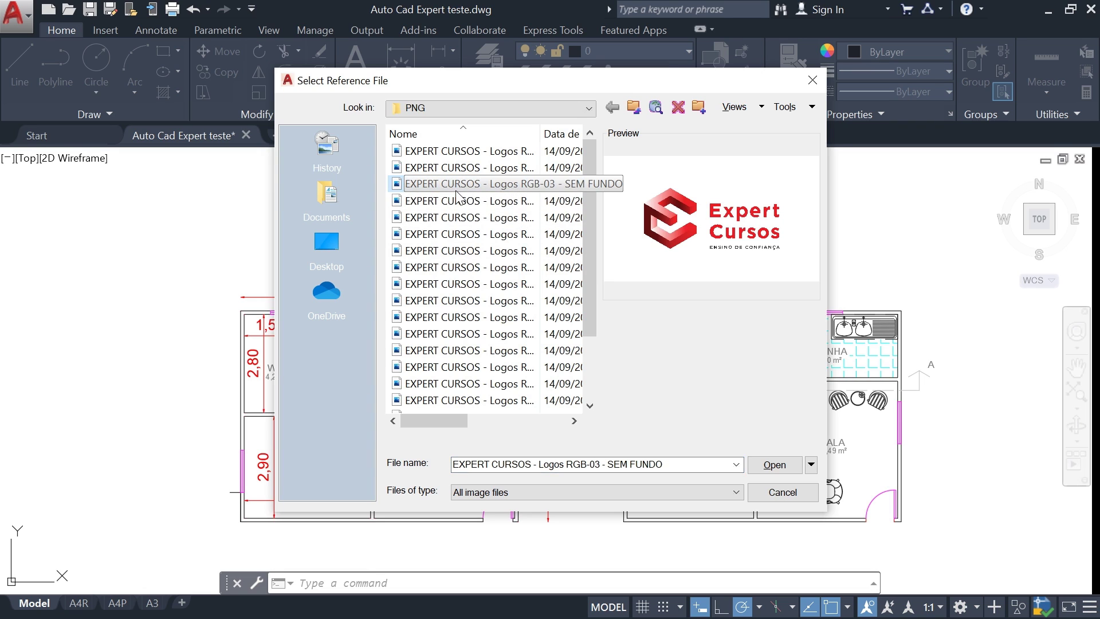
{"action": "left_click", "coordinate": [764, 468]}
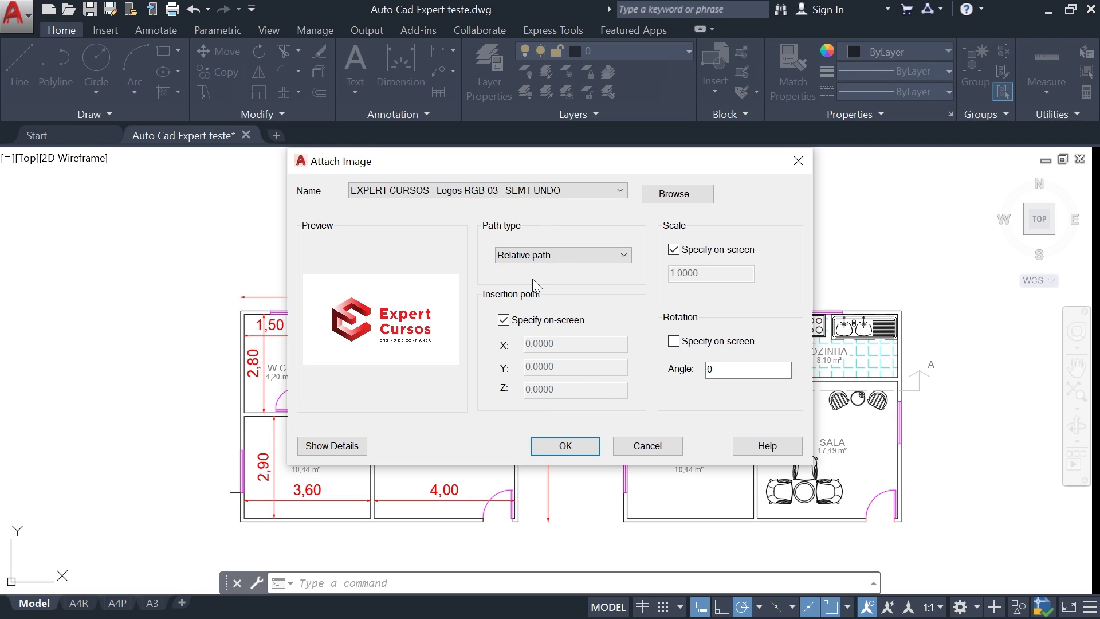
{"action": "left_click", "coordinate": [565, 446]}
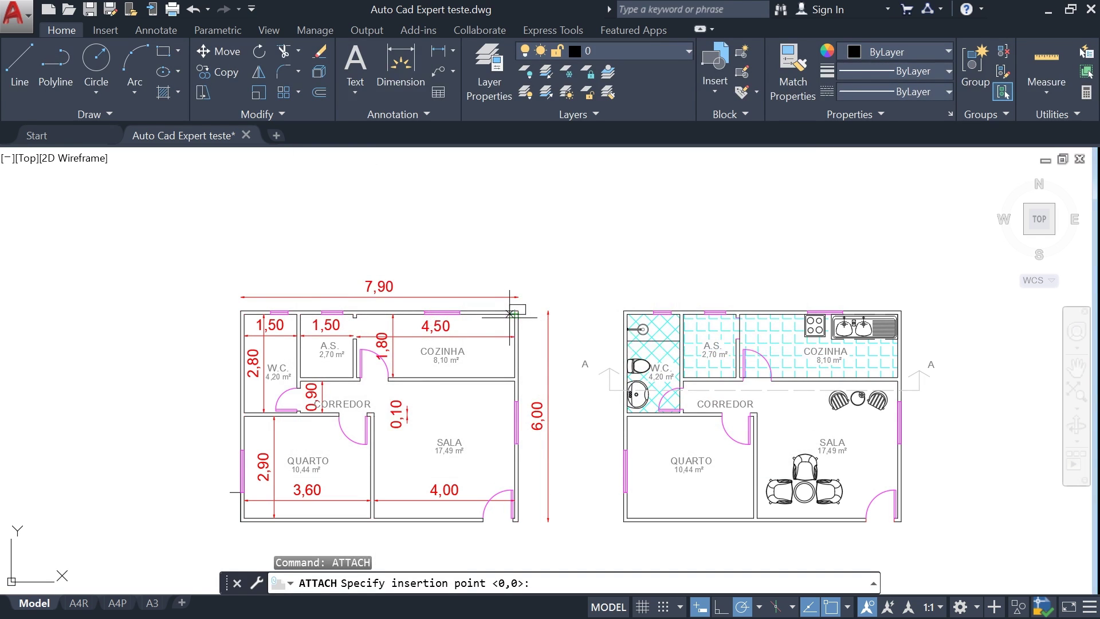
Step: Place the logo above the left floor plan, picking its insertion point and scale
{"action": "scroll", "coordinate": [510, 314], "scroll_direction": "down", "scroll_amount": 1}
{"action": "left_click", "coordinate": [460, 200]}
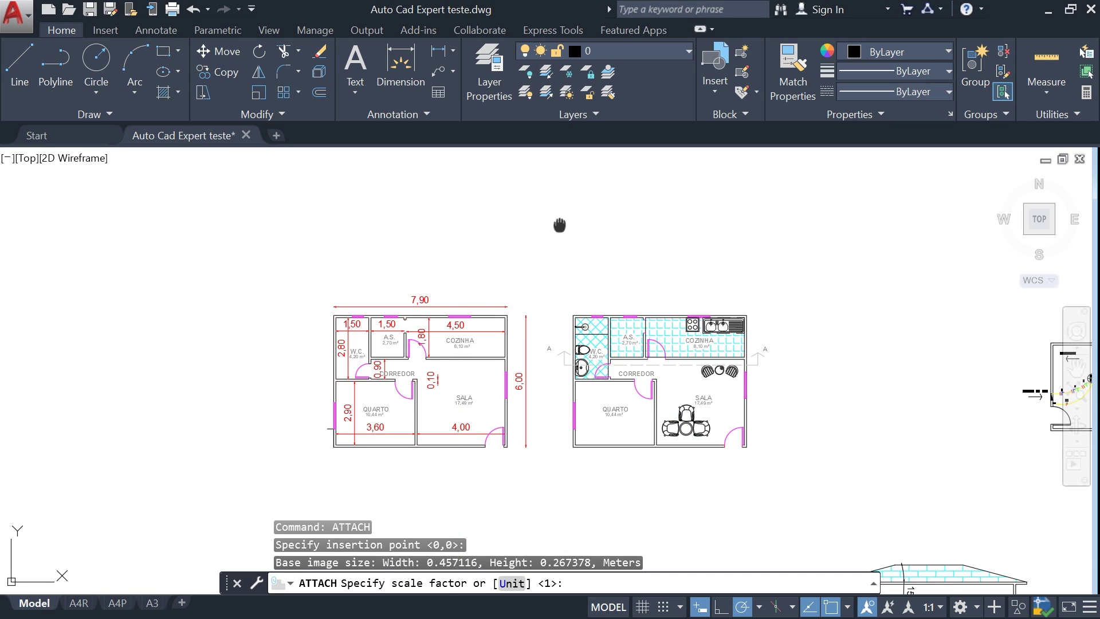
{"action": "scroll", "coordinate": [508, 216], "scroll_direction": "up", "scroll_amount": 2}
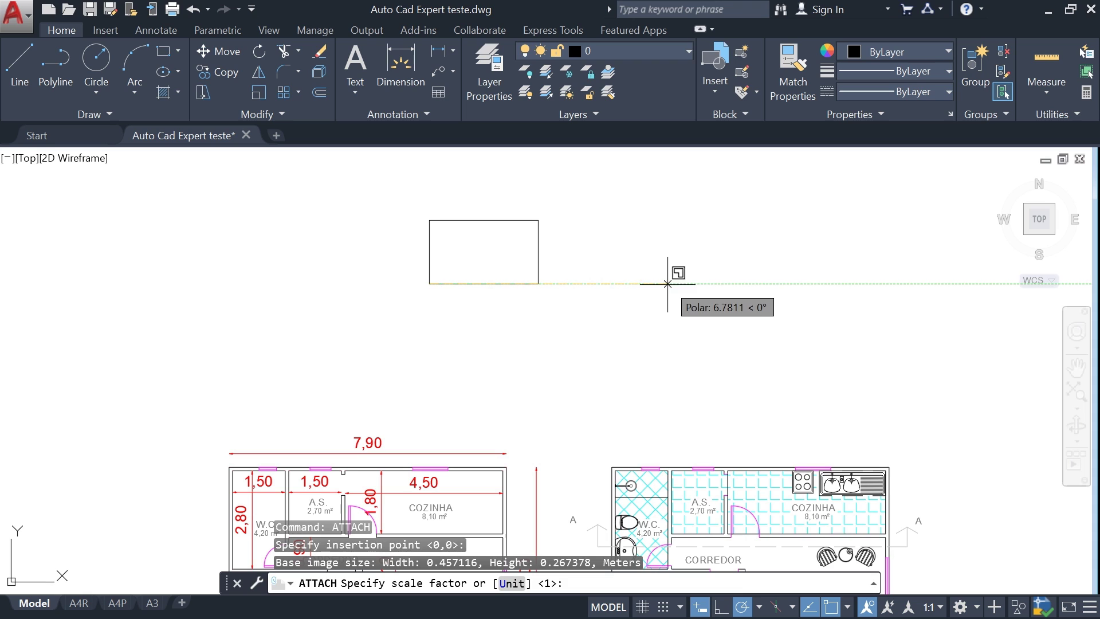
{"action": "left_click", "coordinate": [668, 285]}
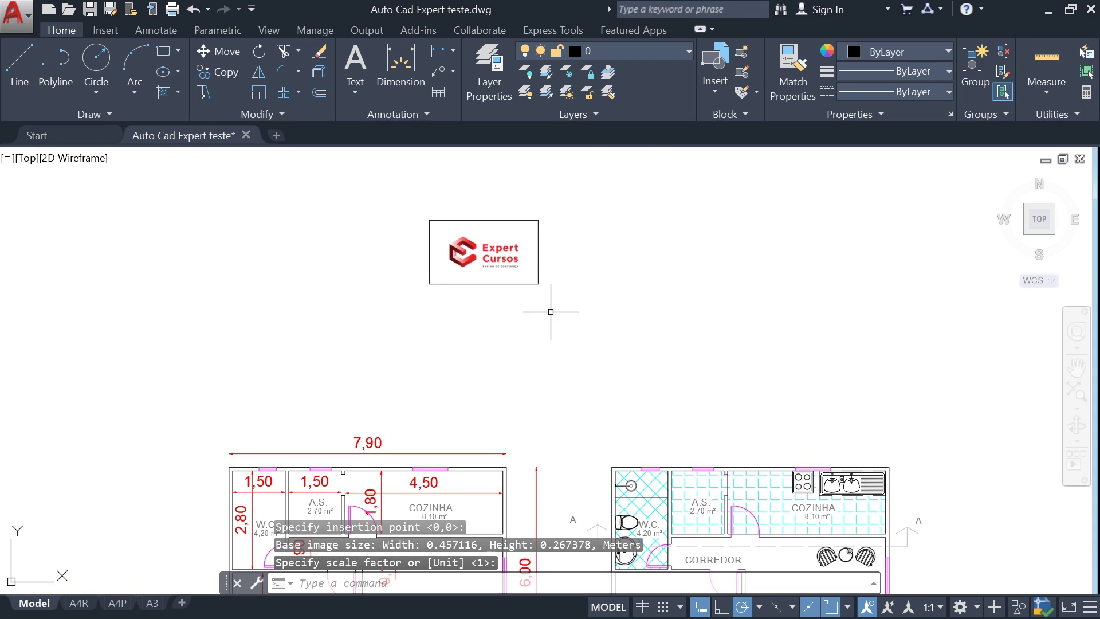
{"action": "left_click", "coordinate": [487, 283]}
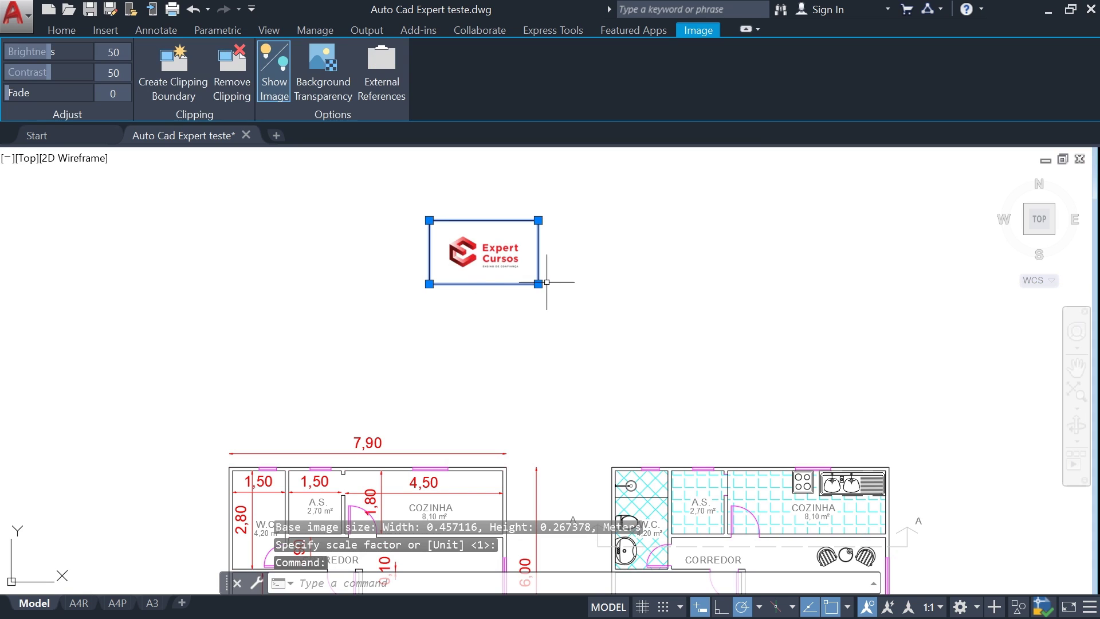
Step: Move the logo down-right and stretch its top-right corner so it sits larger above both plans
{"action": "key", "text": "Return"}
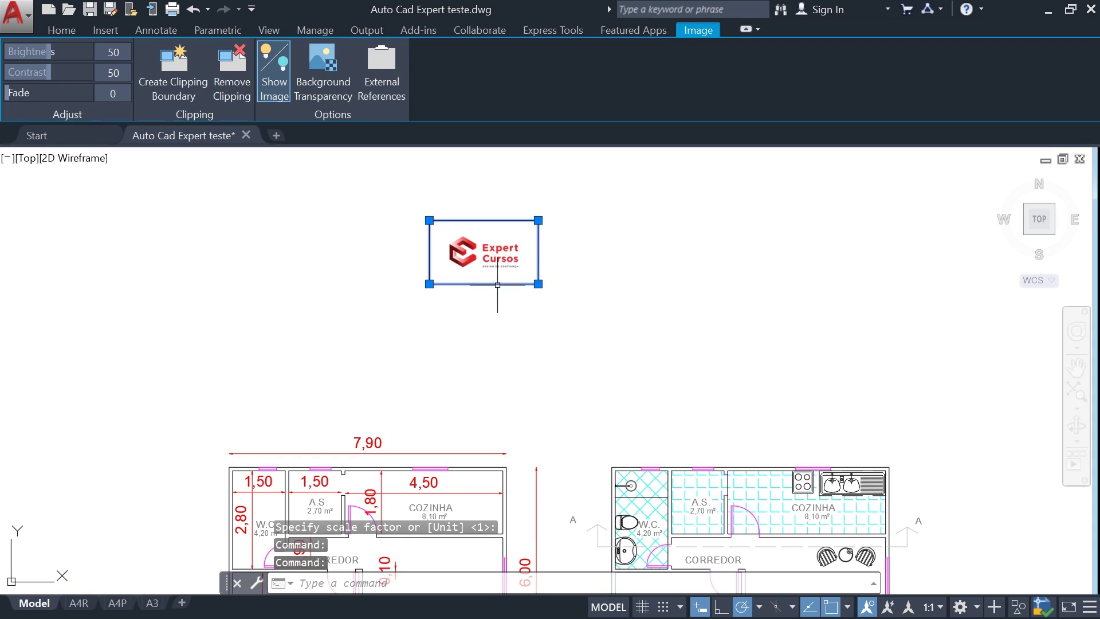
{"action": "left_click_drag", "start_coordinate": [502, 281], "coordinate": [594, 418]}
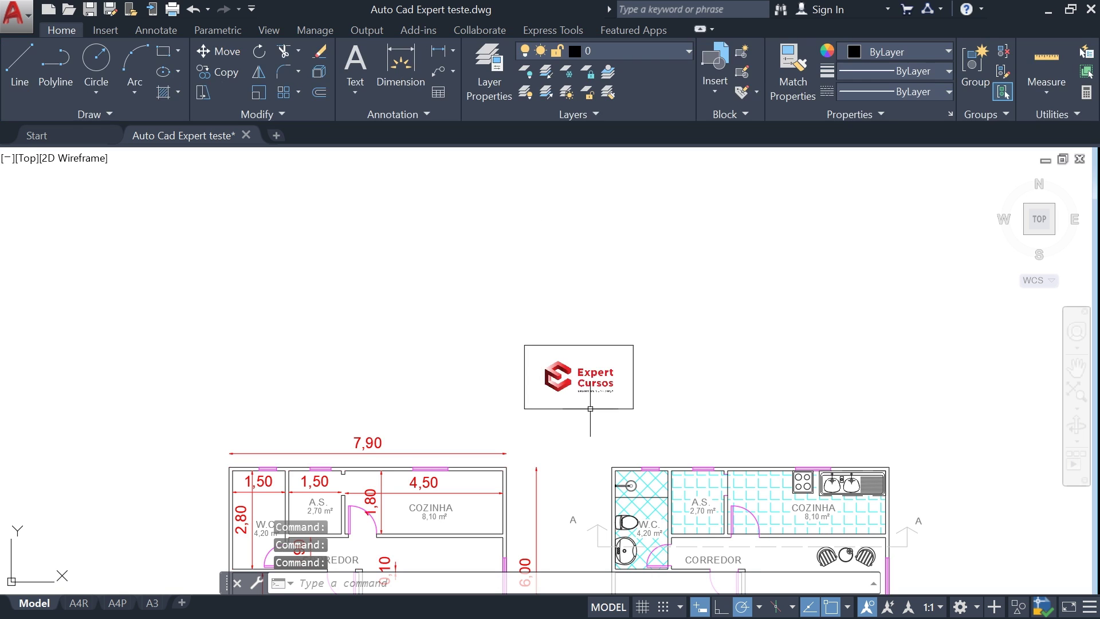
{"action": "left_click", "coordinate": [626, 346]}
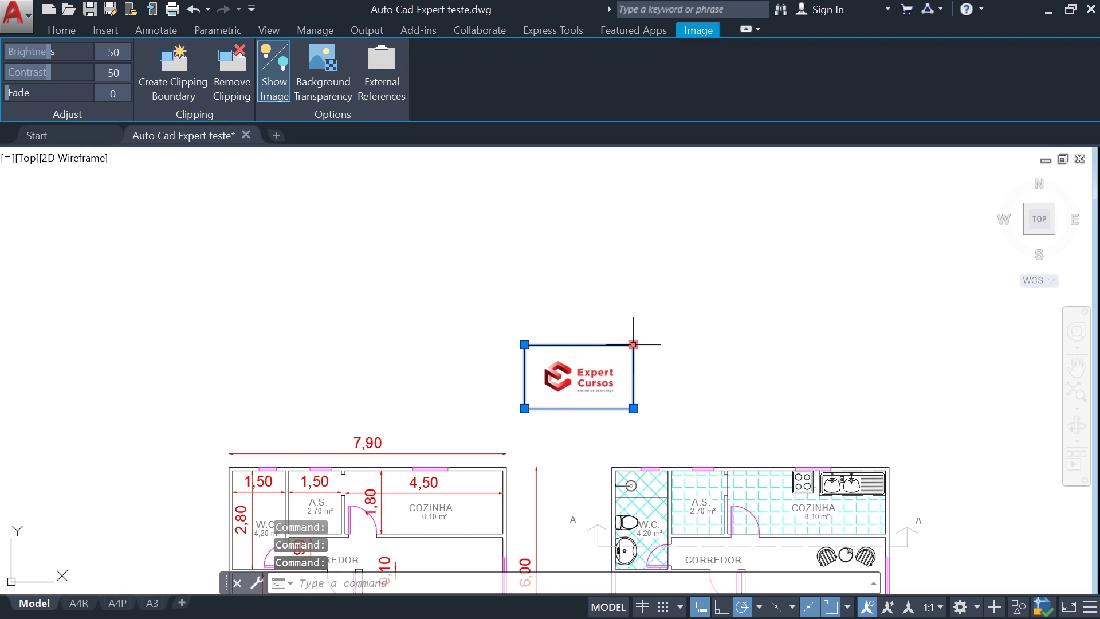
{"action": "left_click", "coordinate": [633, 344]}
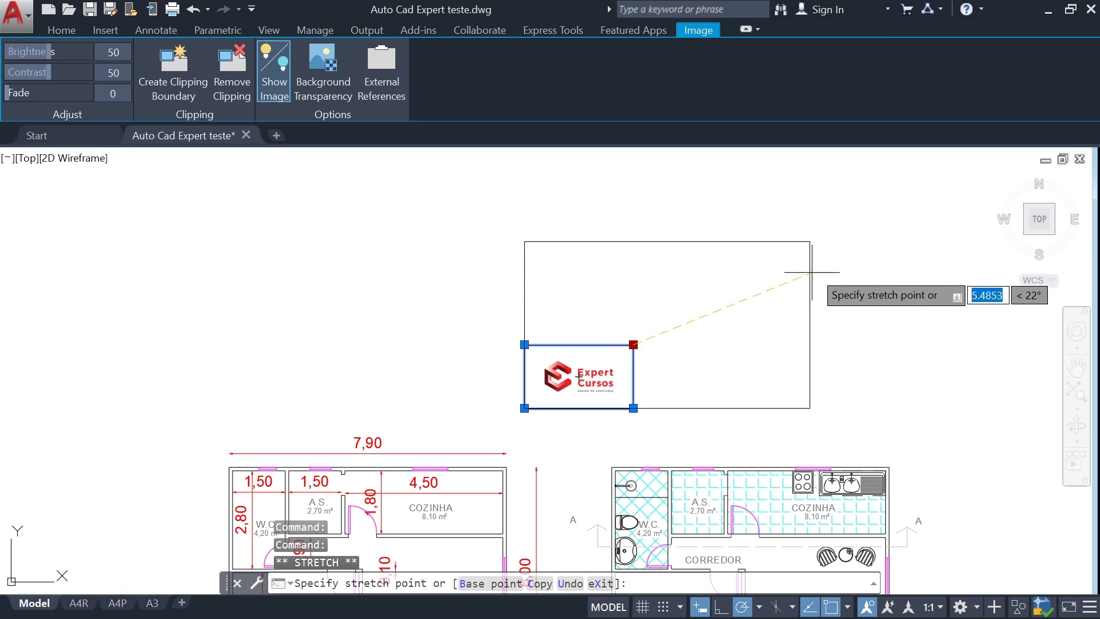
{"action": "left_click", "coordinate": [830, 230]}
{"action": "key", "text": "Escape"}
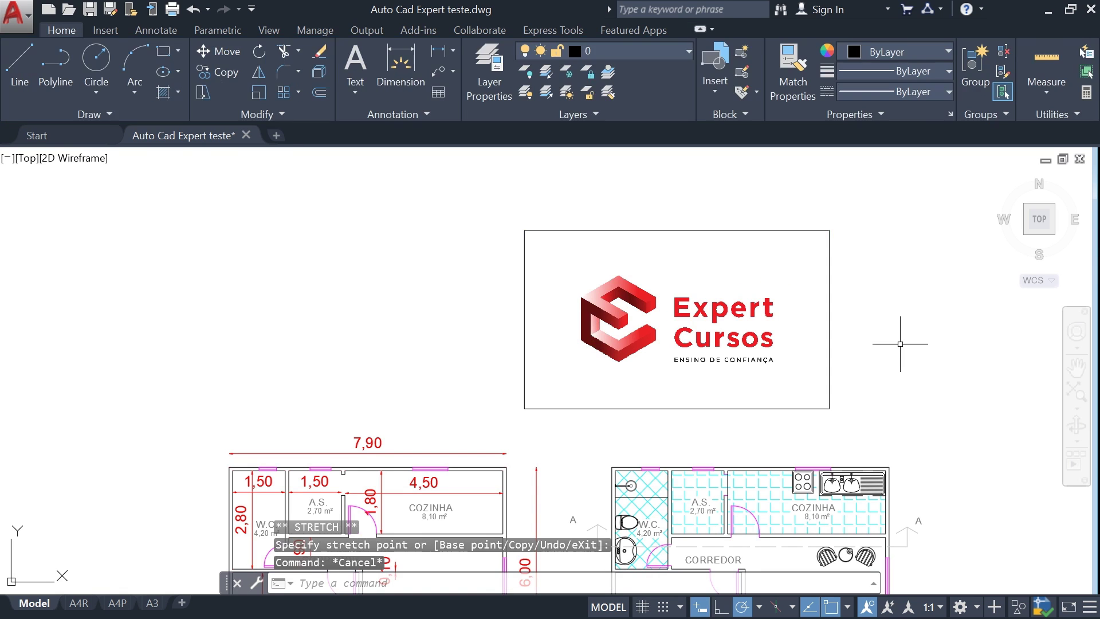
{"action": "middle_click_drag", "start_coordinate": [900, 344], "coordinate": [828, 298]}
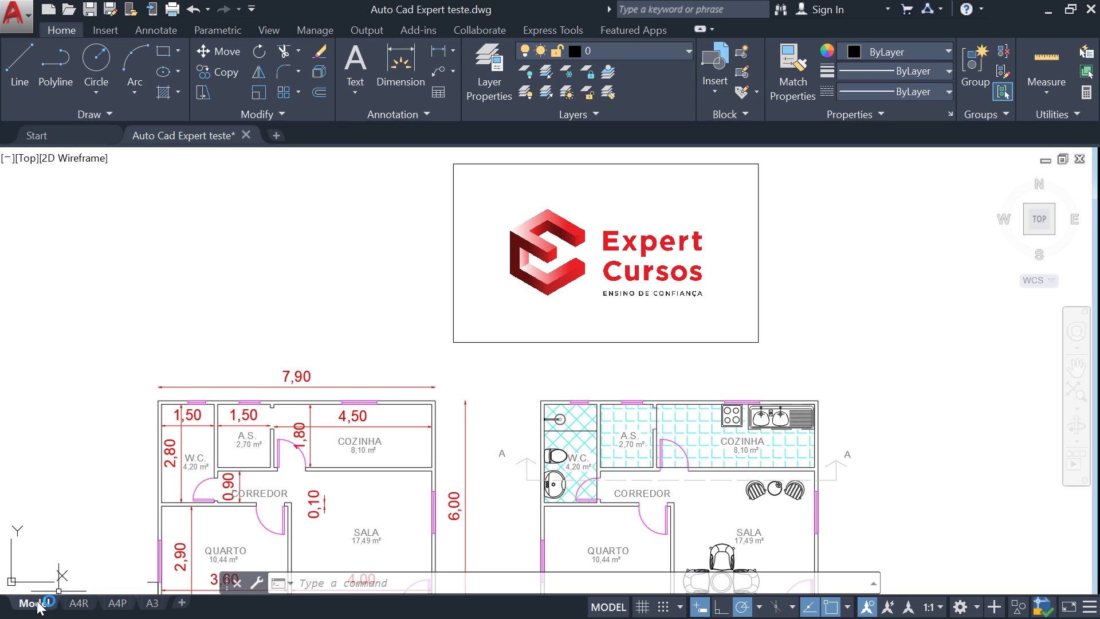
Step: Switch to the A4R layout and zoom in on the PROJETO/DATA title block
{"action": "left_click", "coordinate": [73, 605]}
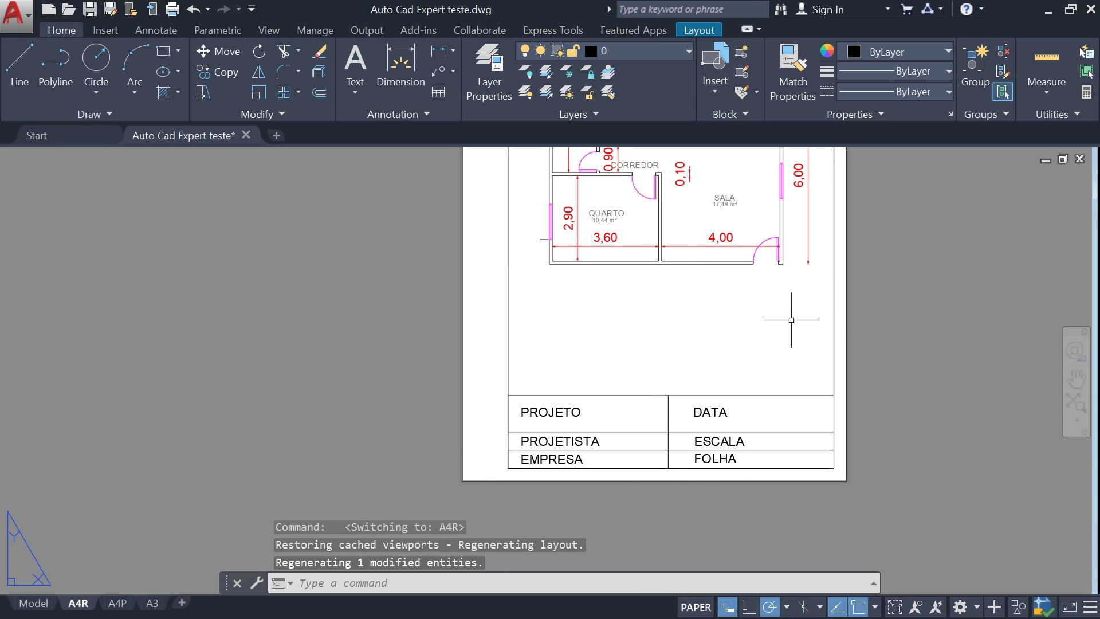
{"action": "scroll", "coordinate": [881, 324], "scroll_direction": "down", "scroll_amount": 3}
{"action": "scroll", "coordinate": [926, 317], "scroll_direction": "down", "scroll_amount": 2}
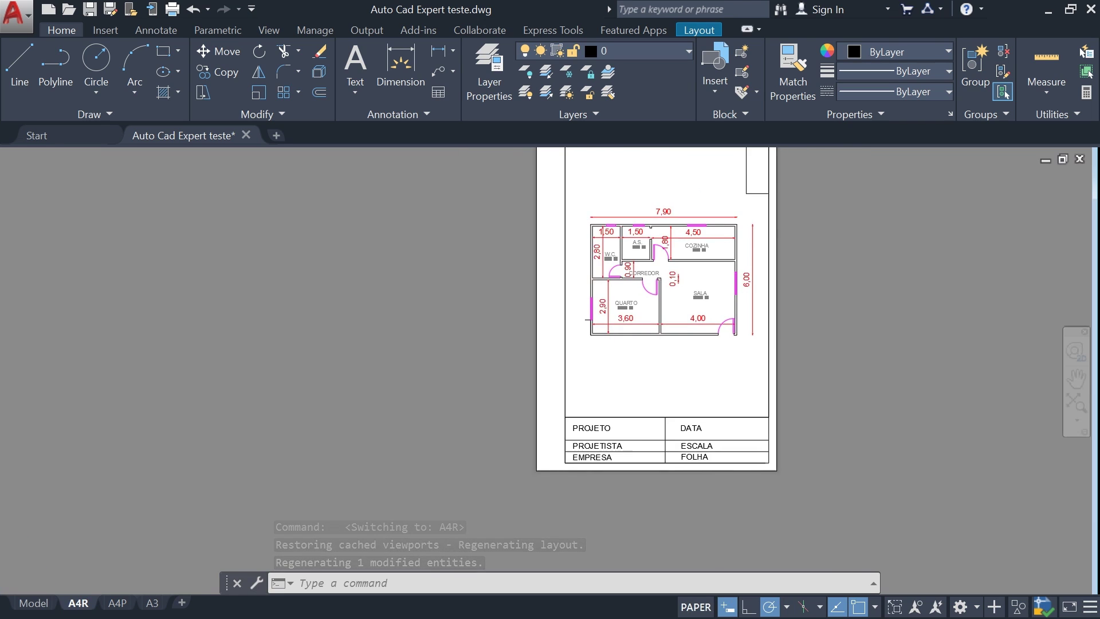
{"action": "middle_click_drag", "start_coordinate": [770, 213], "coordinate": [761, 233]}
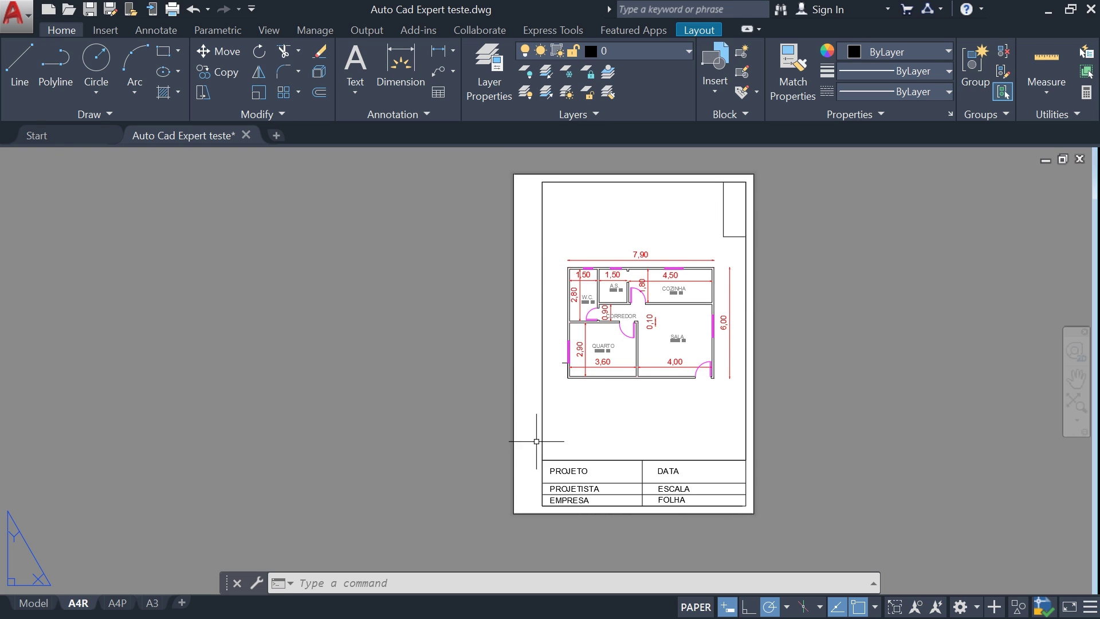
{"action": "scroll", "coordinate": [654, 490], "scroll_direction": "up", "scroll_amount": 4}
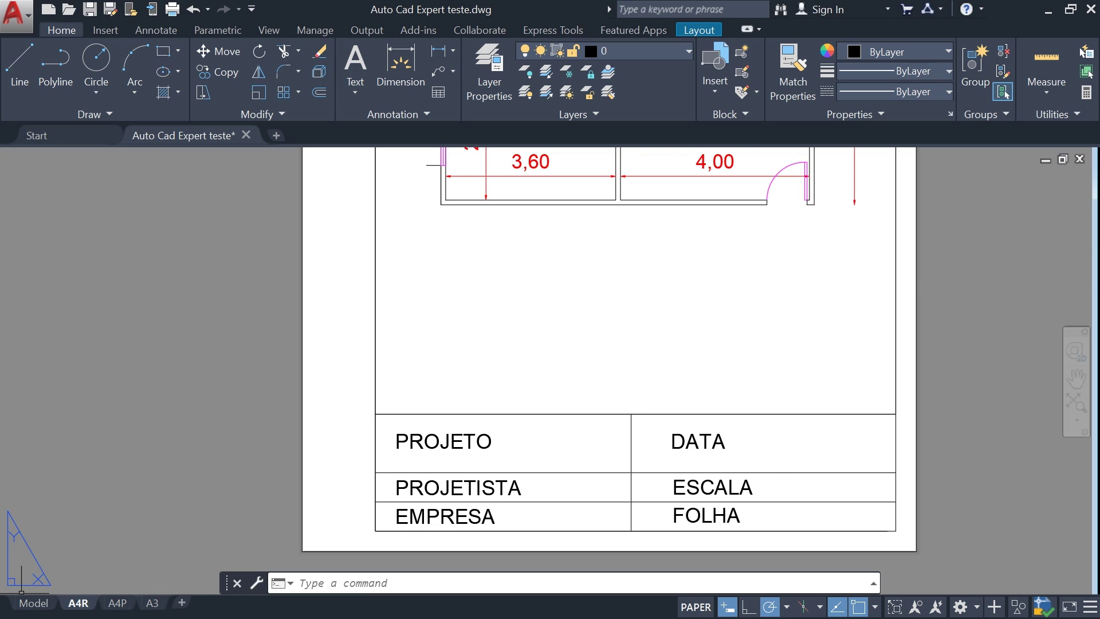
Step: Attach the Expert Cursos PNG in the A4R layout at scale 1, just above the DATA cell
{"action": "left_click", "coordinate": [366, 583]}
{"action": "type", "text": "ATTACH"}
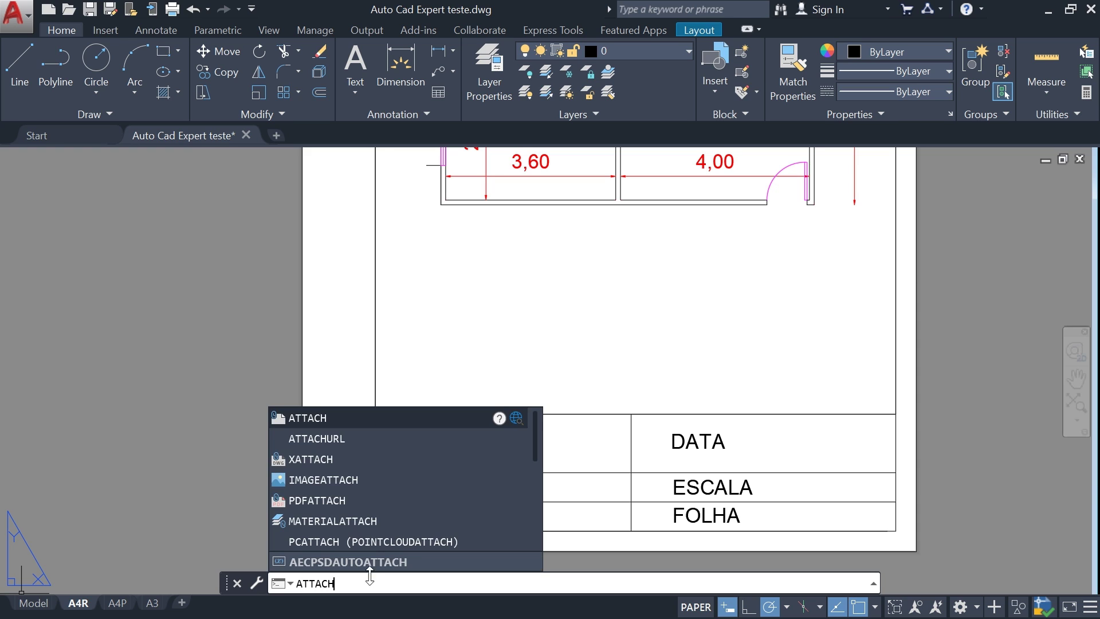
{"action": "left_click", "coordinate": [324, 420]}
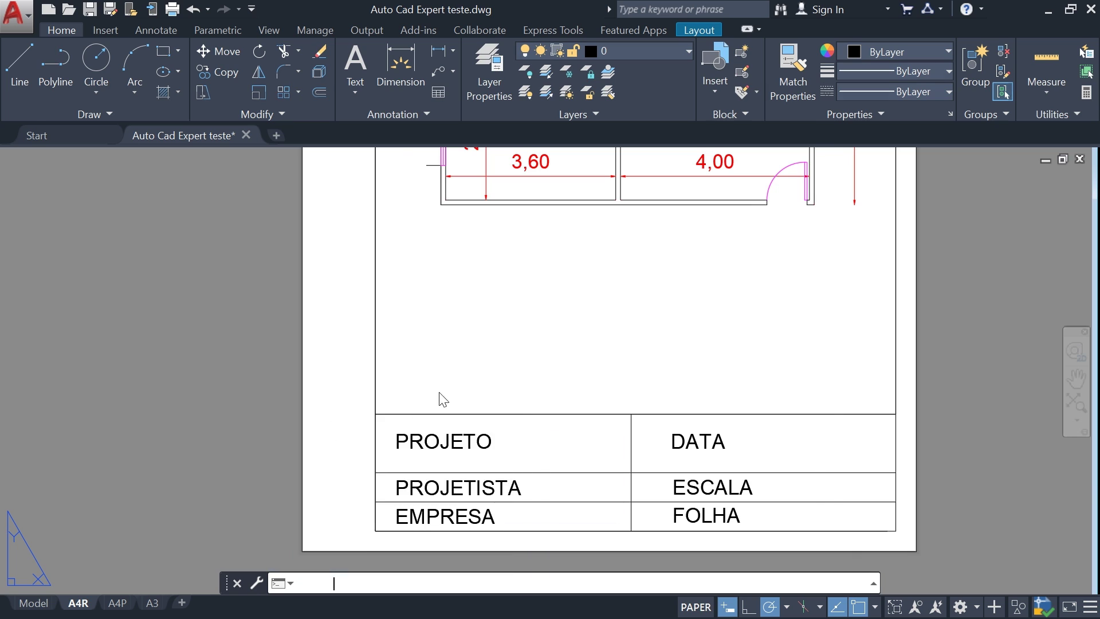
{"action": "left_click", "coordinate": [468, 186]}
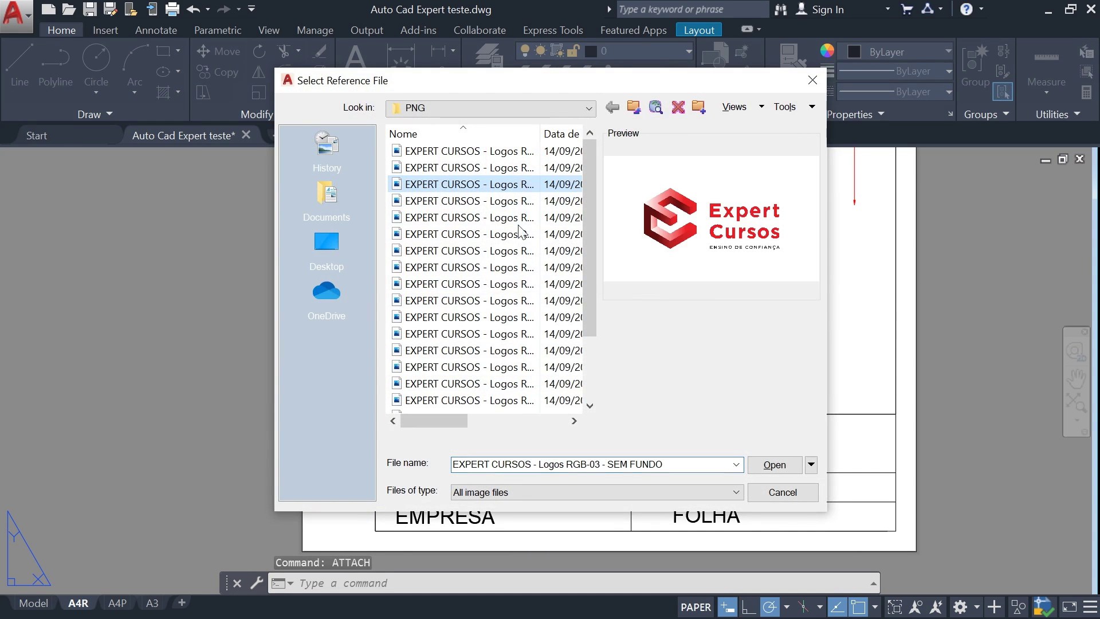
{"action": "left_click", "coordinate": [773, 463]}
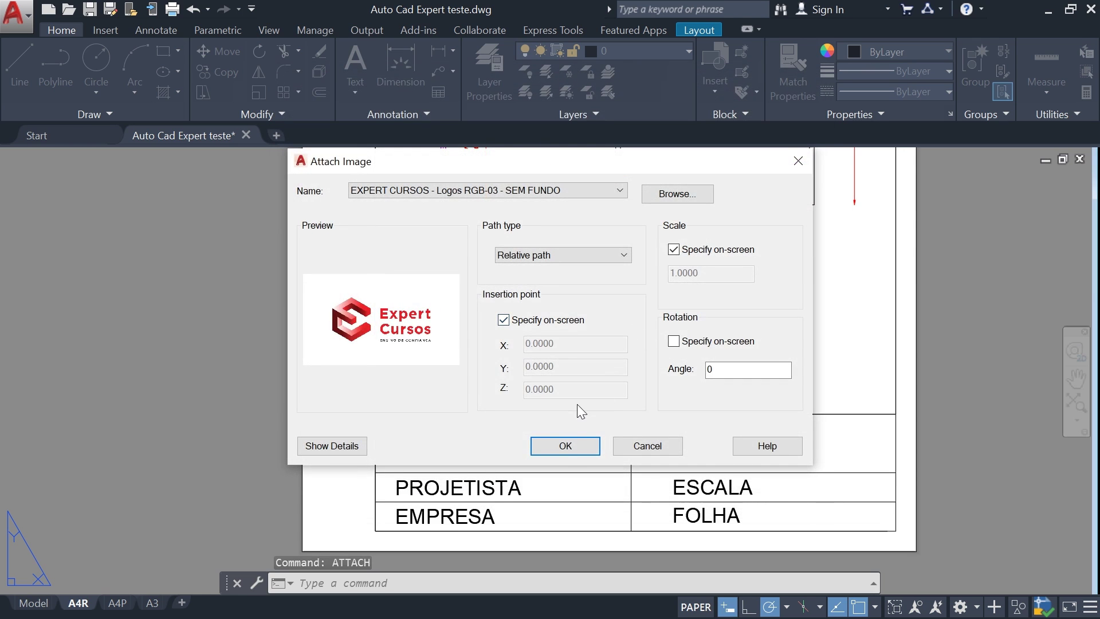
{"action": "left_click", "coordinate": [565, 446]}
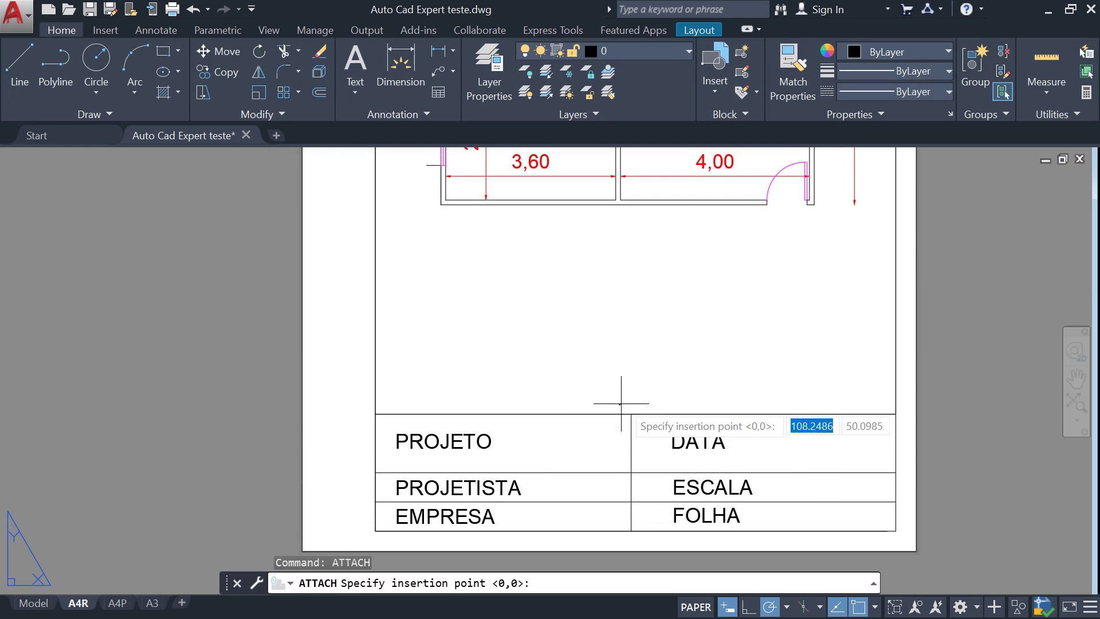
{"action": "left_click", "coordinate": [631, 414]}
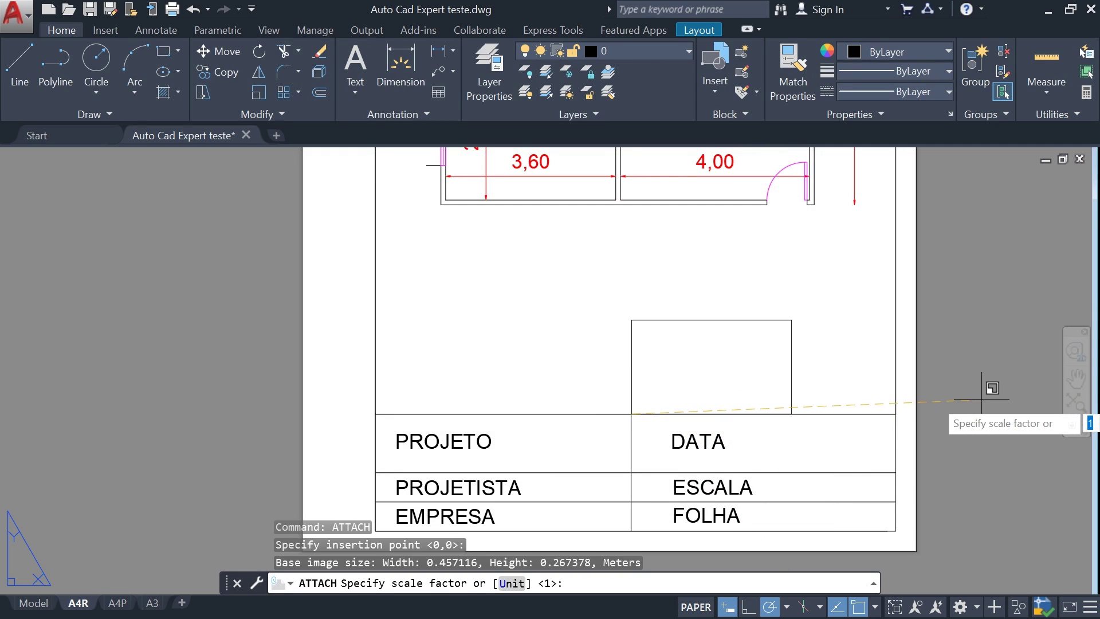
{"action": "left_click", "coordinate": [1029, 414]}
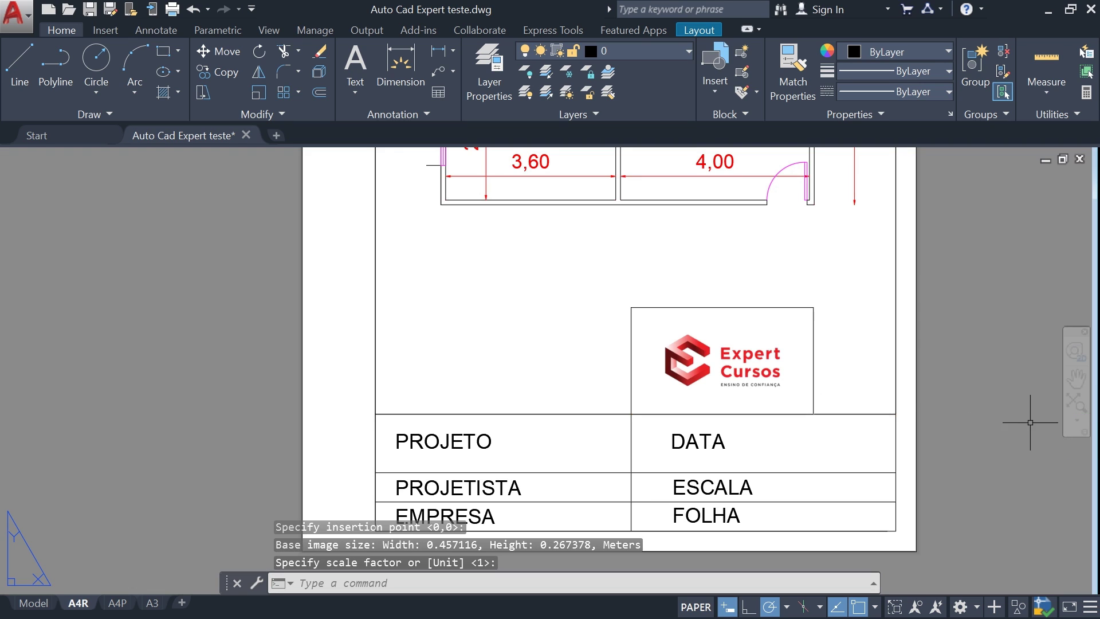
{"action": "left_click", "coordinate": [672, 309]}
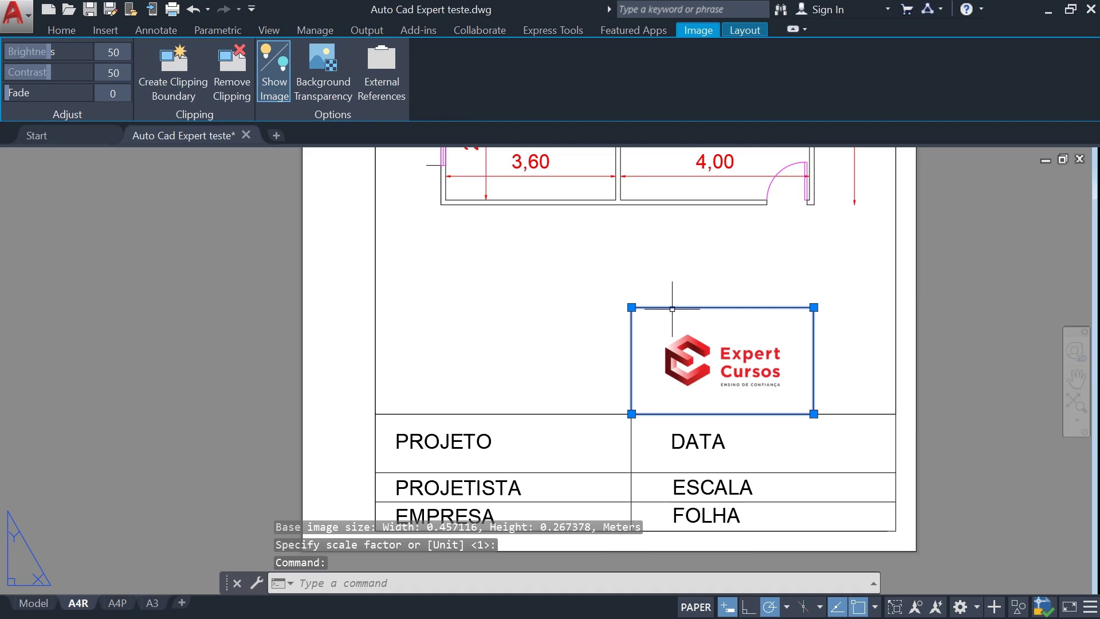
Step: Move the logo into the title block's right side and stretch it over the DATA/ESCALA/FOLHA column
{"action": "mouse_move", "coordinate": [677, 310]}
{"action": "left_mouse_down"}
{"action": "mouse_move", "coordinate": [764, 395]}
{"action": "mouse_move", "coordinate": [758, 416]}
{"action": "left_mouse_up"}
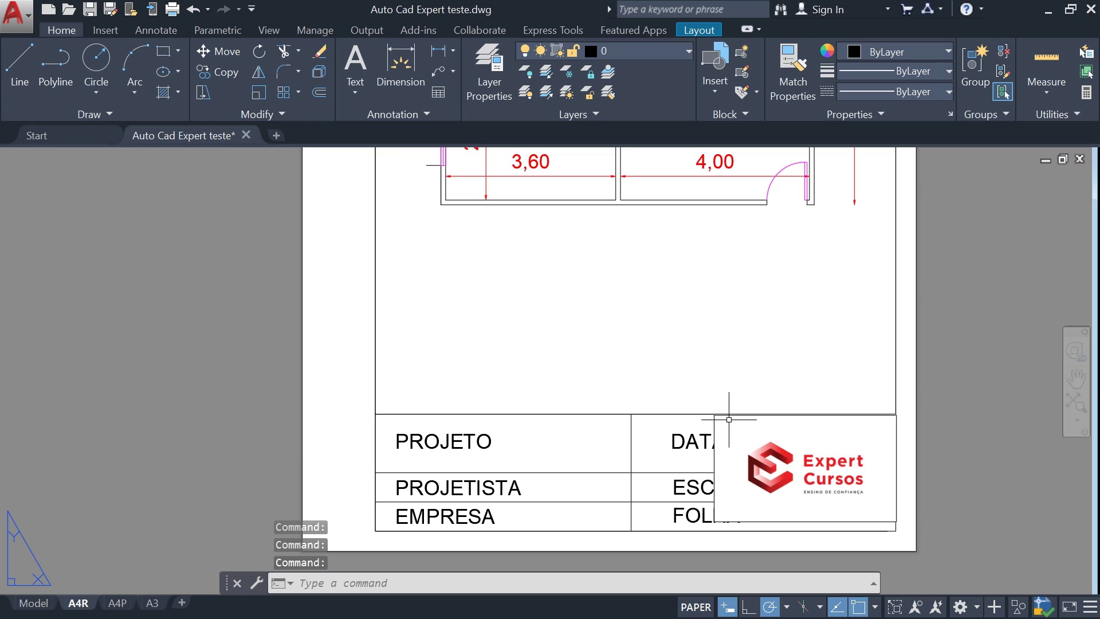
{"action": "left_click", "coordinate": [743, 414]}
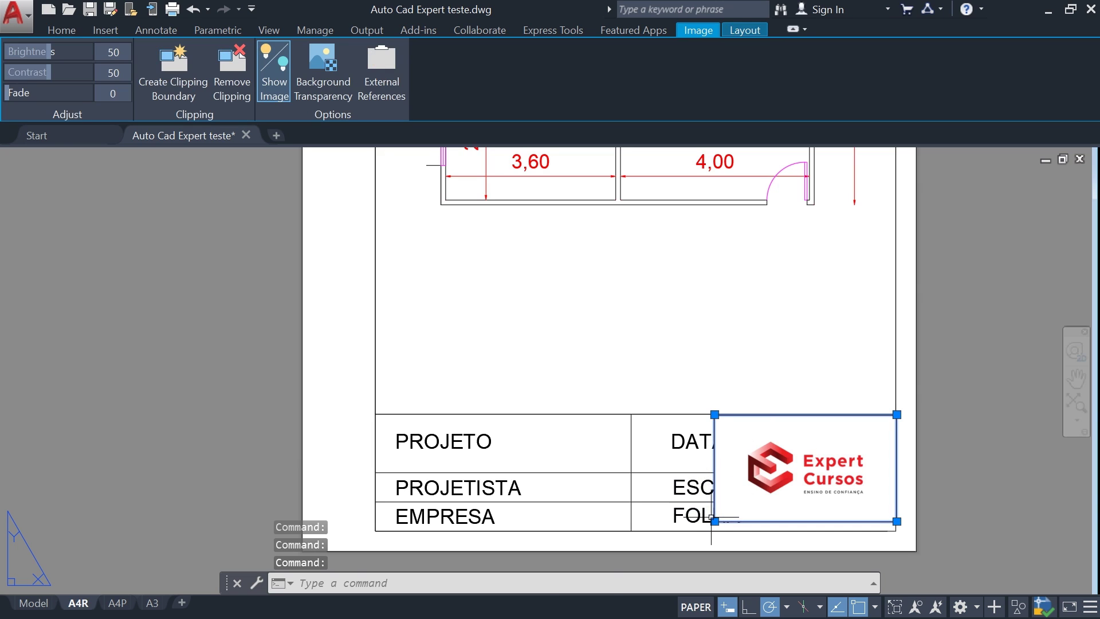
{"action": "left_click", "coordinate": [714, 522]}
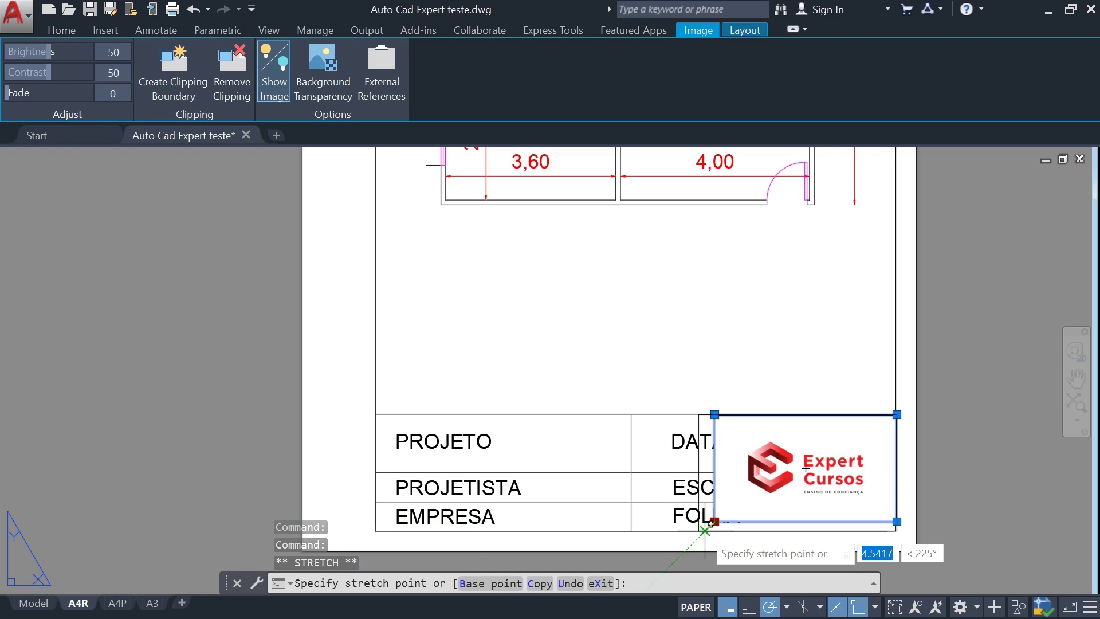
{"action": "left_click", "coordinate": [702, 530]}
{"action": "left_click", "coordinate": [1014, 424]}
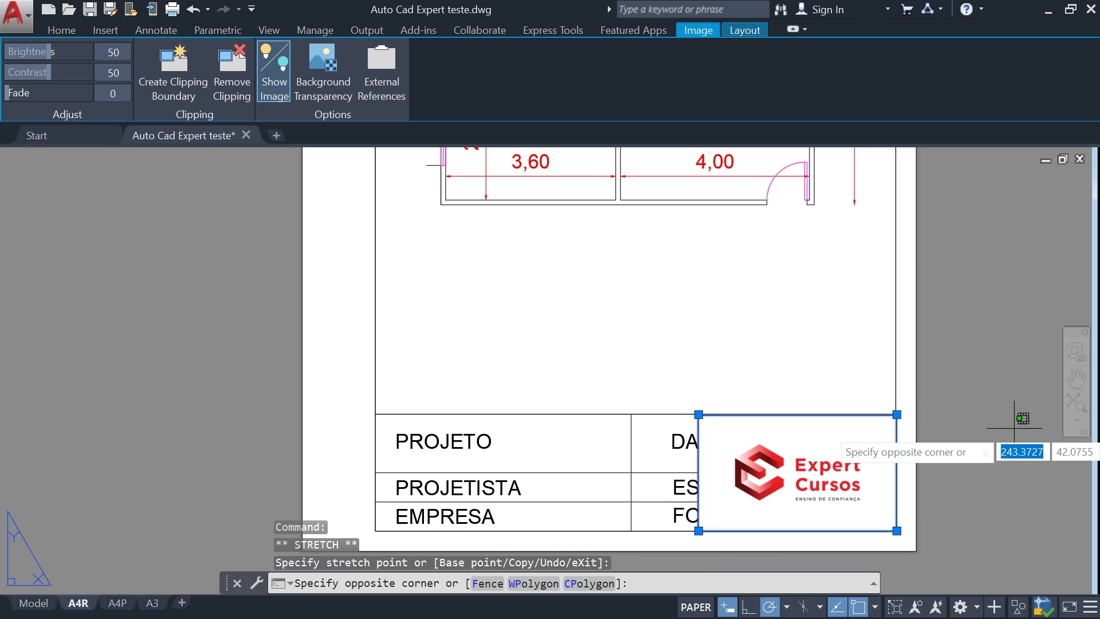
{"action": "key", "text": "Escape"}
{"action": "key", "text": "Escape"}
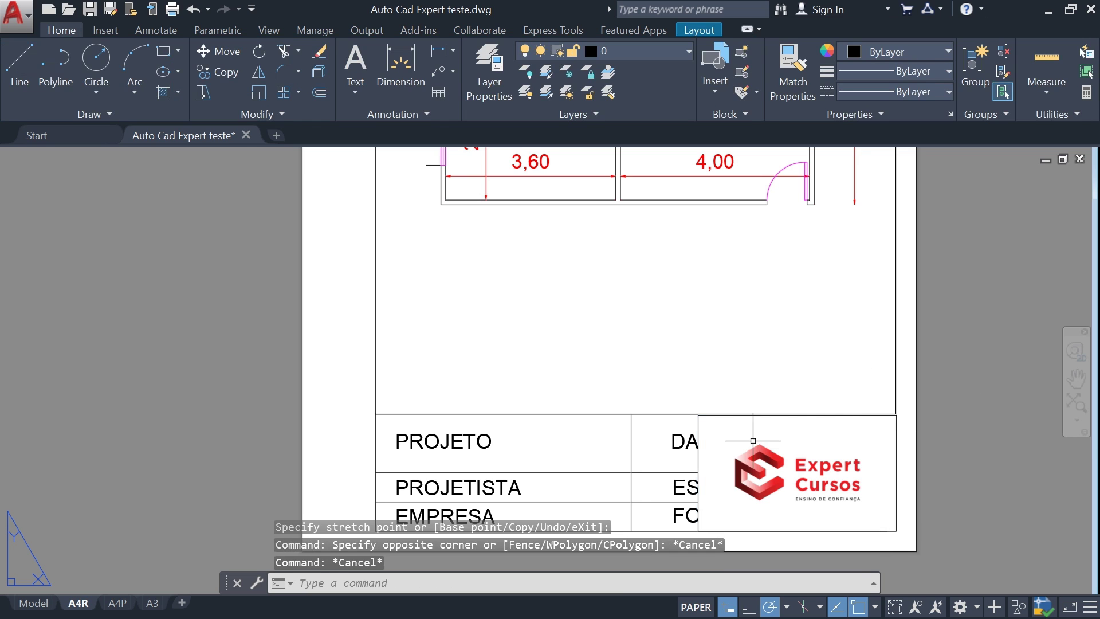
Step: Delete the DATA, ESCALA and FOLHA labels from the title block
{"action": "left_click", "coordinate": [682, 441]}
{"action": "key", "text": "Delete"}
{"action": "left_click", "coordinate": [682, 487]}
{"action": "key", "text": "Delete"}
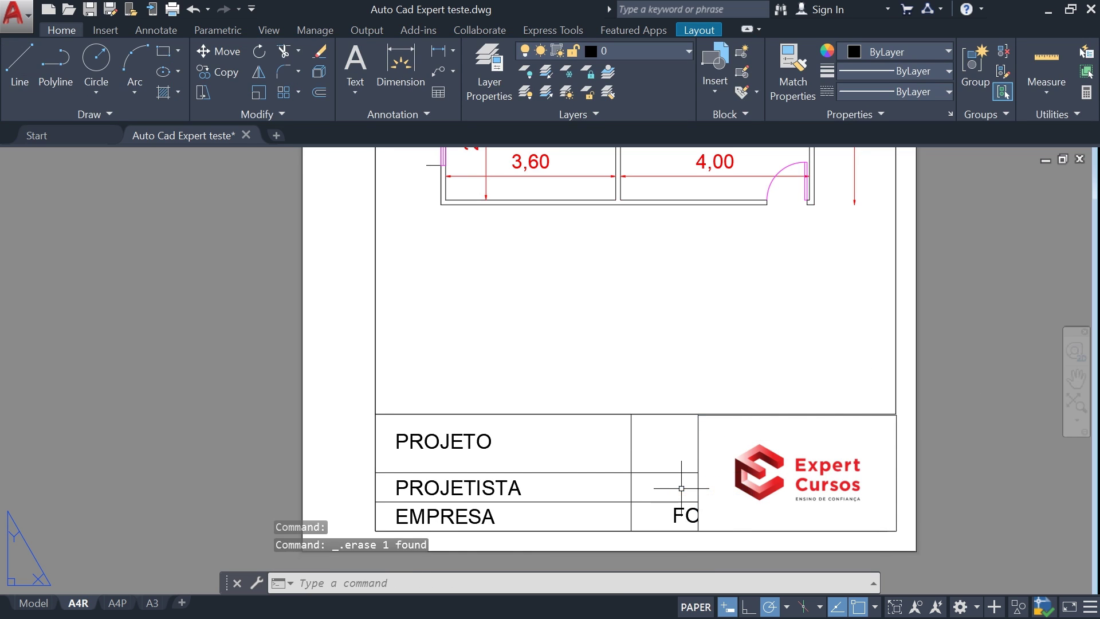
{"action": "left_click", "coordinate": [679, 515]}
{"action": "key", "text": "Delete"}
Step: Shorten the dividers above EMPRESA and under PROJETO to end at the logo's edge
{"action": "left_click", "coordinate": [670, 502]}
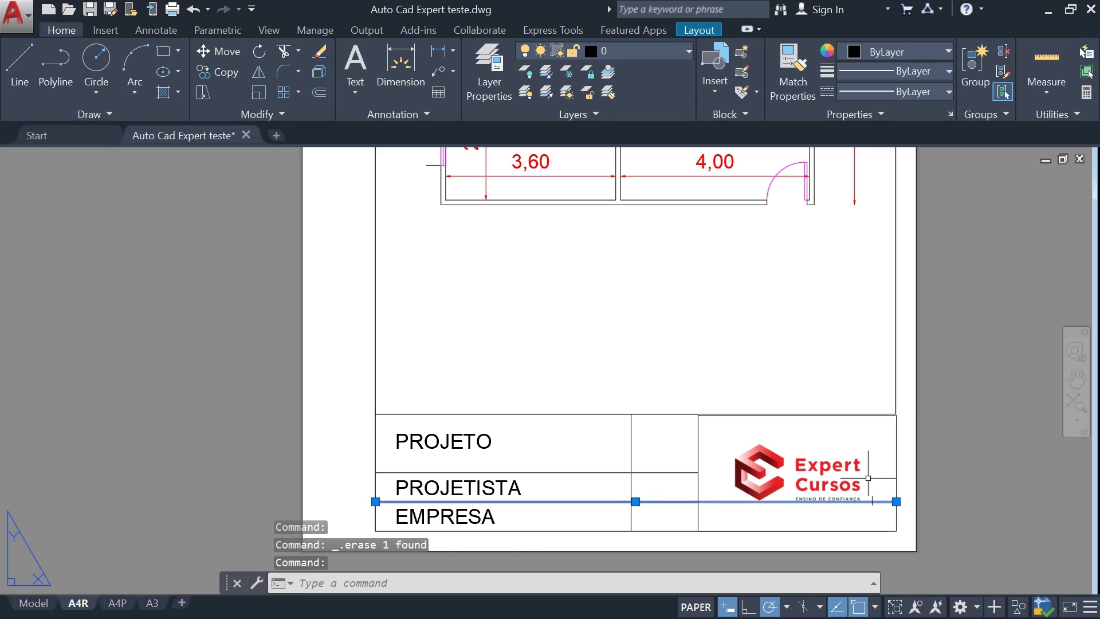
{"action": "left_click", "coordinate": [896, 502]}
{"action": "left_click", "coordinate": [699, 501]}
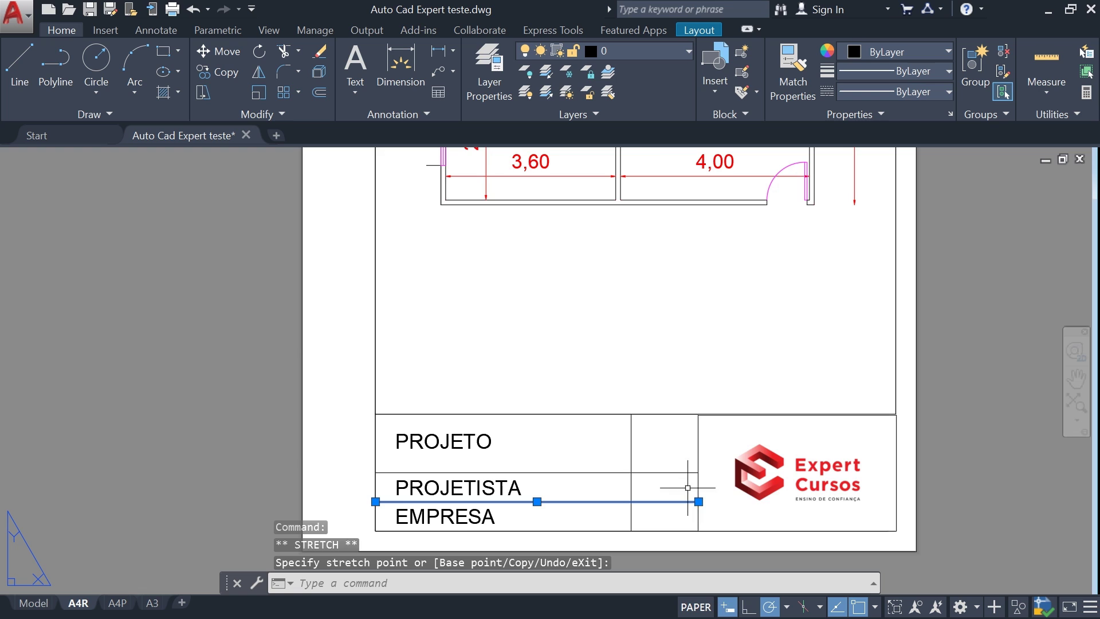
{"action": "left_click", "coordinate": [691, 473]}
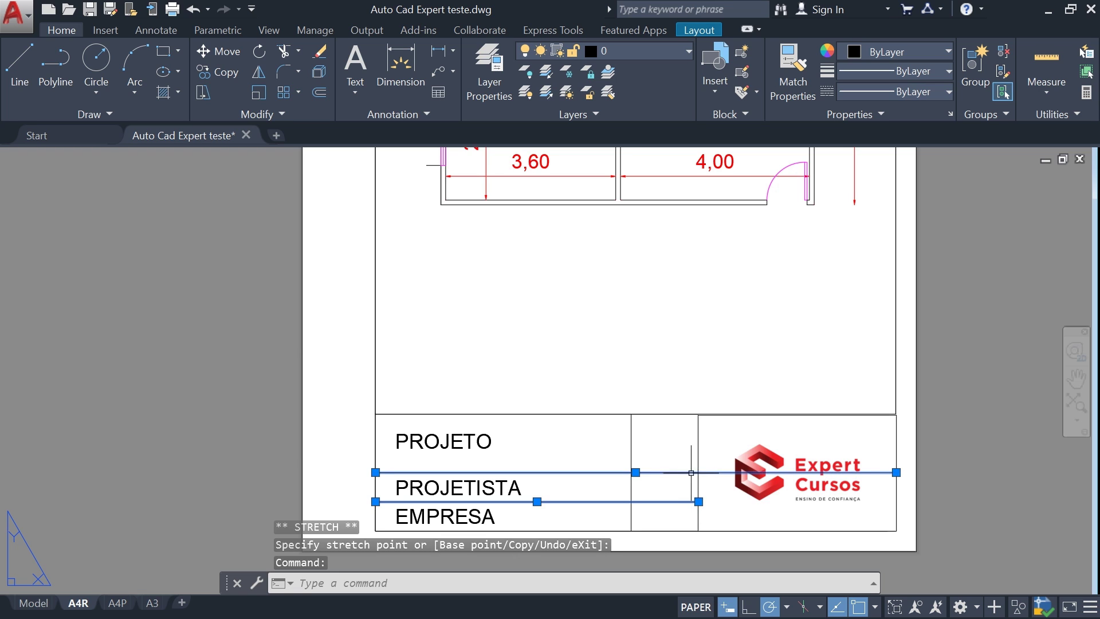
{"action": "left_click", "coordinate": [896, 472]}
{"action": "left_click", "coordinate": [698, 472]}
{"action": "key", "text": "Escape"}
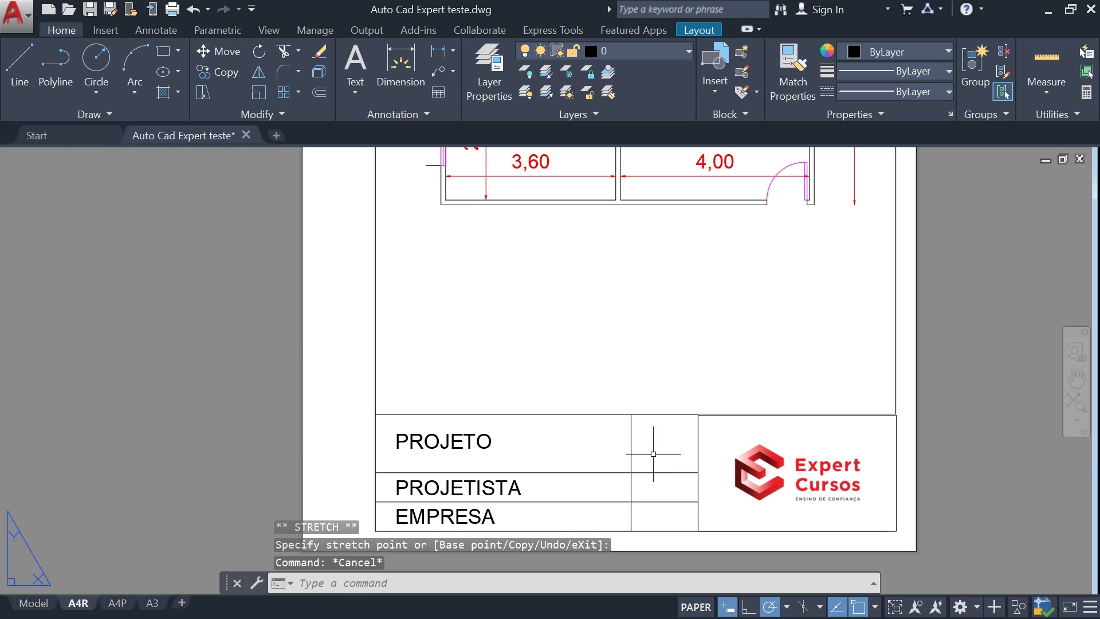
Step: Erase the vertical divider beside PROJETO and zoom out to show the whole sheet
{"action": "left_click", "coordinate": [631, 437]}
{"action": "key", "text": "Delete"}
{"action": "scroll", "coordinate": [633, 437], "scroll_direction": "down", "scroll_amount": 2}
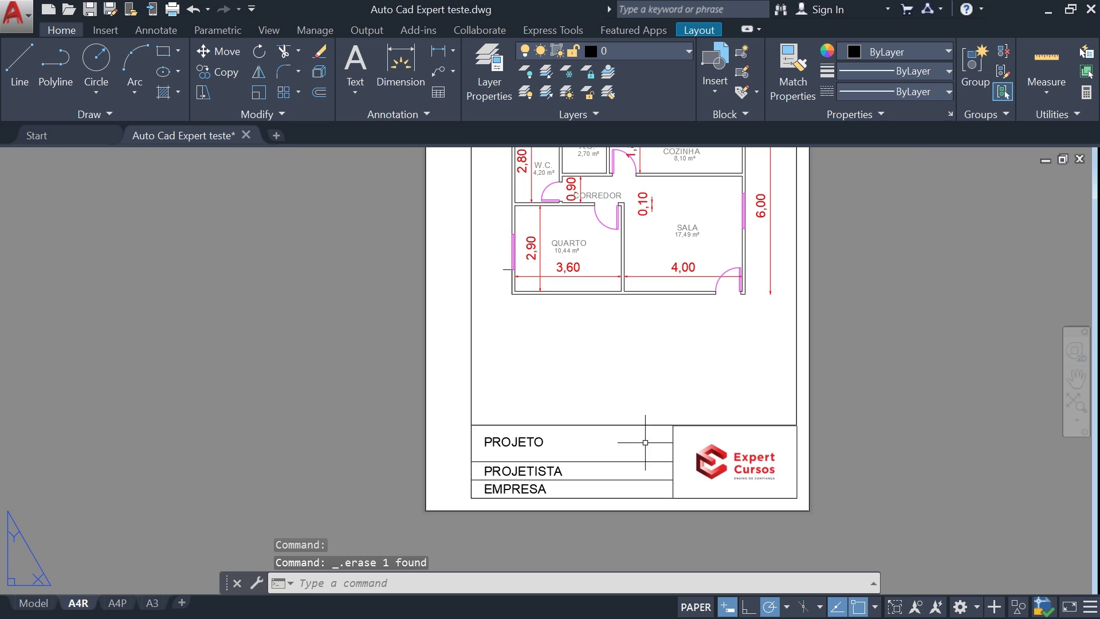
{"action": "middle_click_drag", "start_coordinate": [638, 444], "coordinate": [675, 435]}
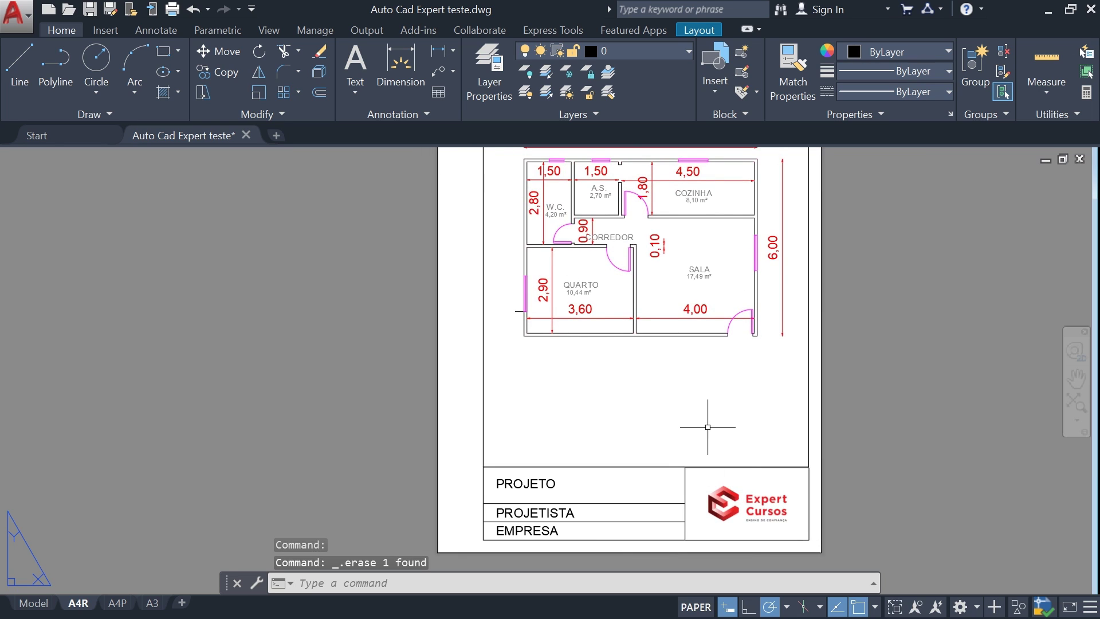